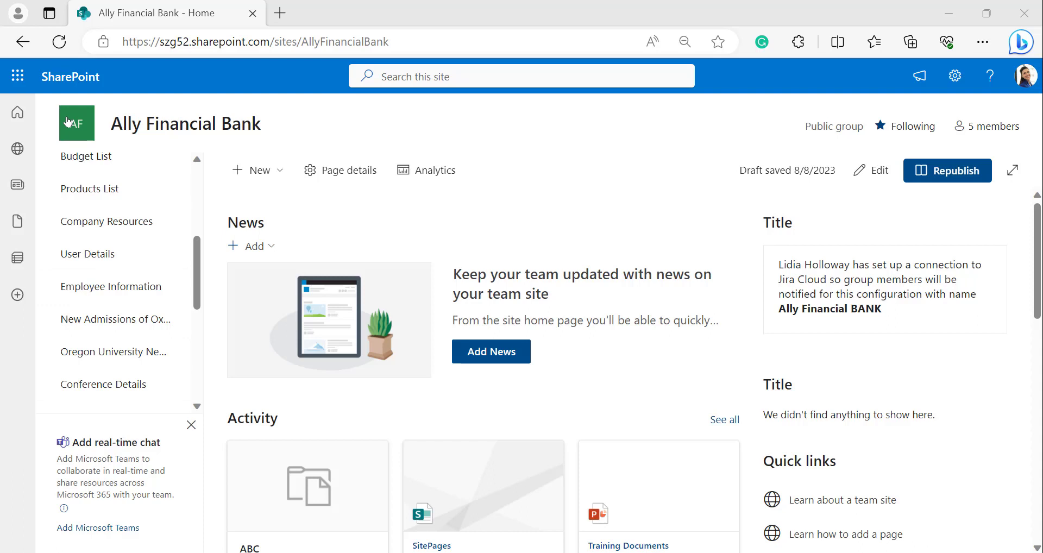
Open the Employee Information list and add a single line of text column named "Email Address"
{"action": "left_click", "coordinate": [100, 291]}
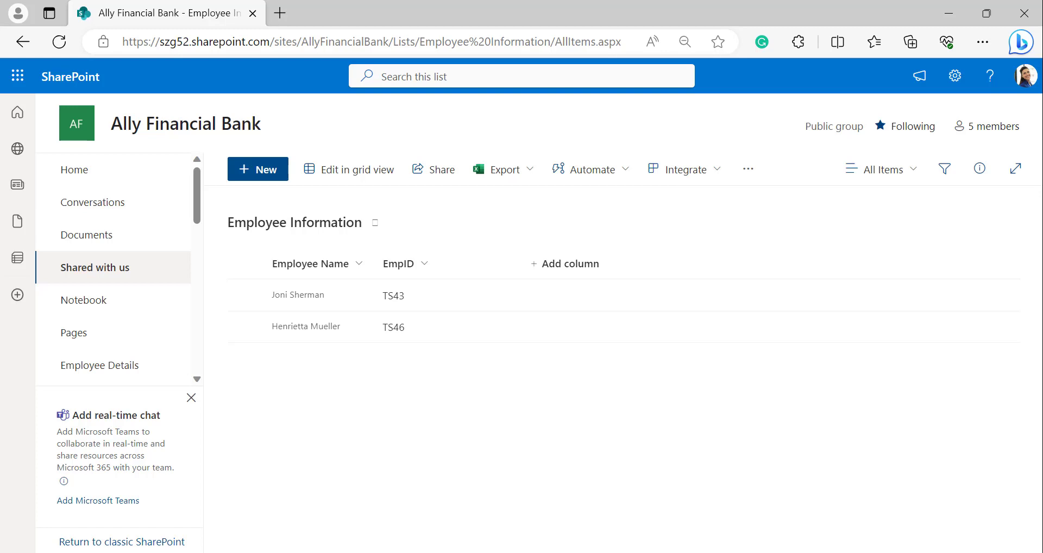
{"action": "left_click", "coordinate": [565, 264]}
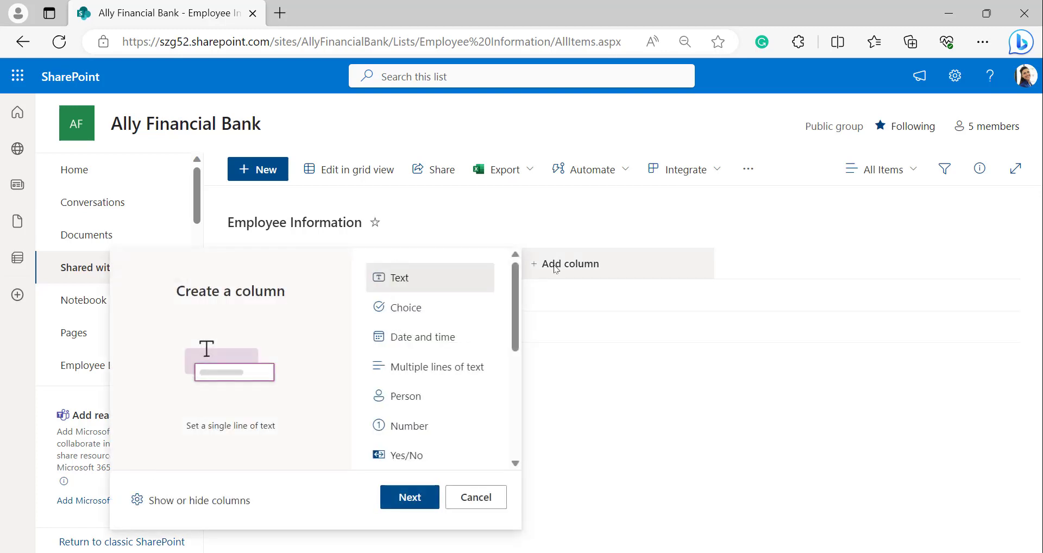
{"action": "left_click", "coordinate": [410, 498]}
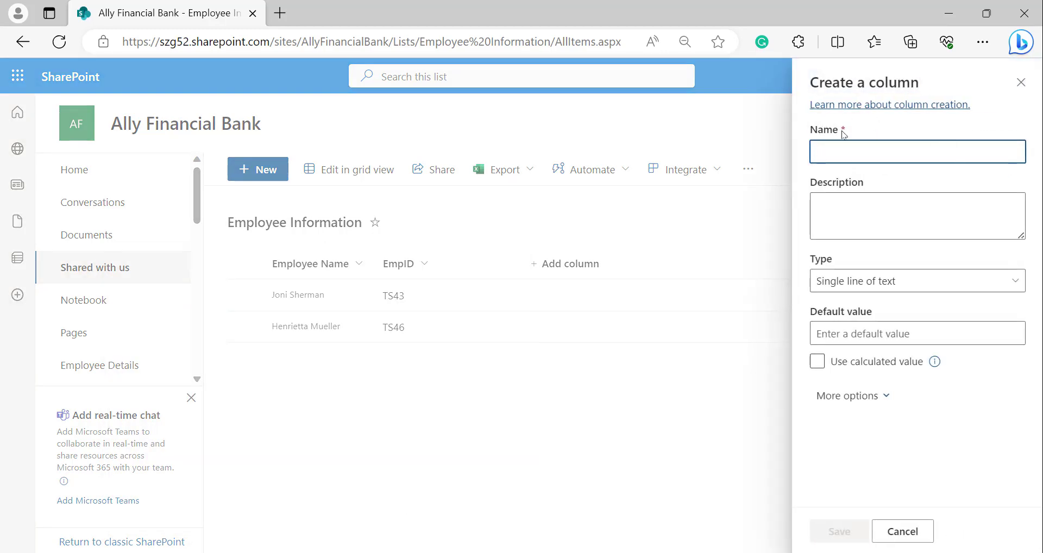
{"action": "left_click", "coordinate": [832, 150]}
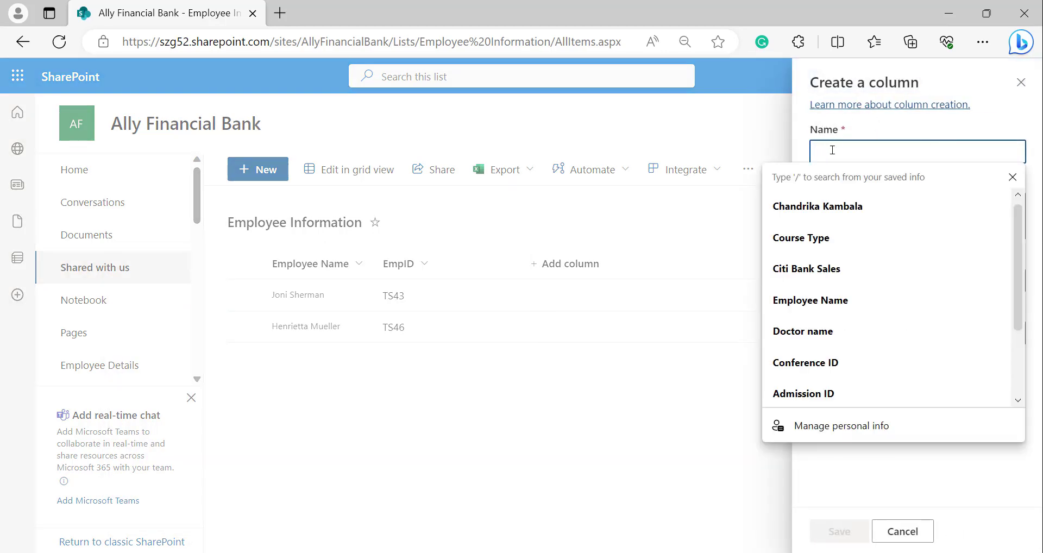
{"action": "type", "text": "EmailAddress"}
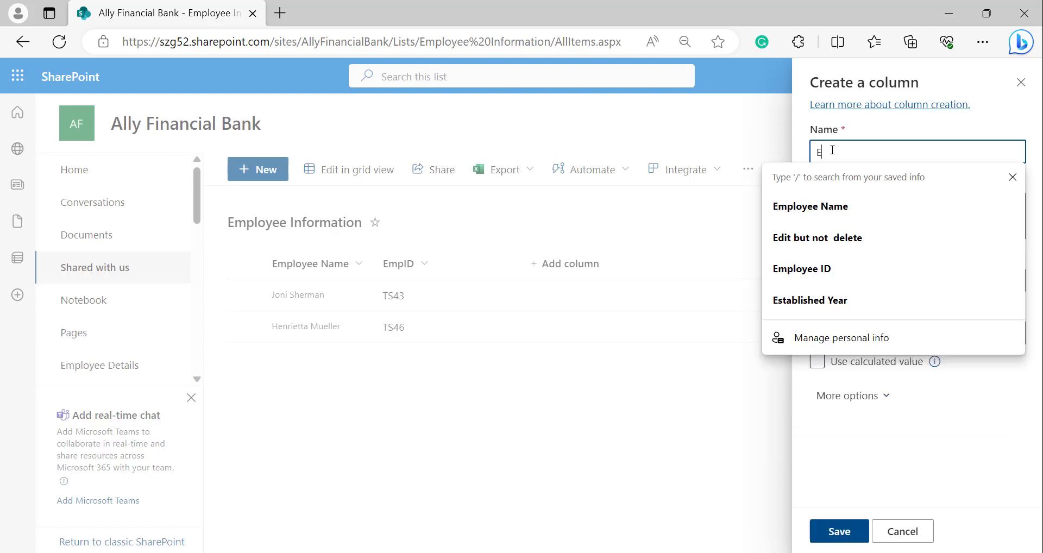
{"action": "left_click", "coordinate": [850, 530]}
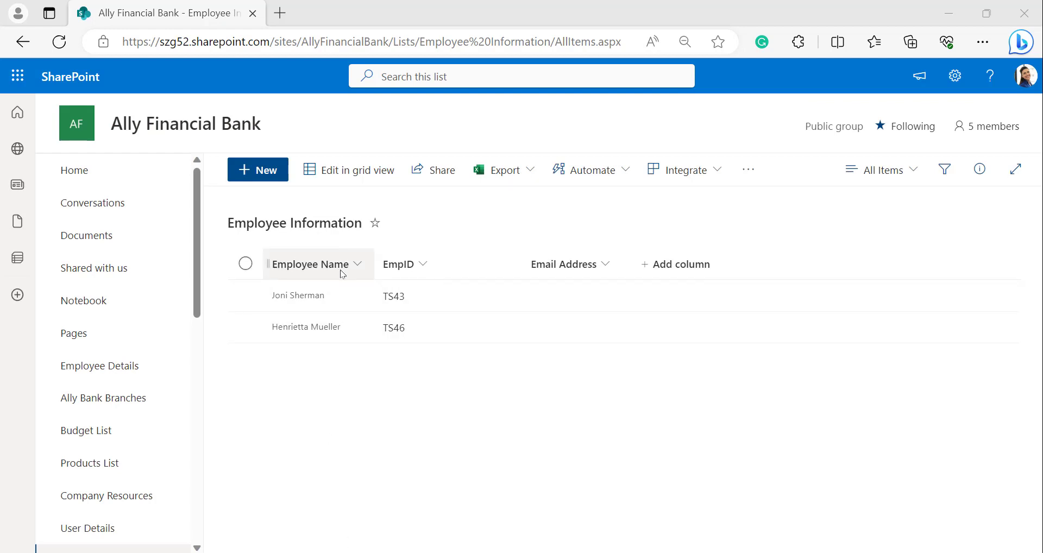
Open the Employee Name column's edit page from the Employee Information list settings
{"action": "left_click", "coordinate": [955, 76]}
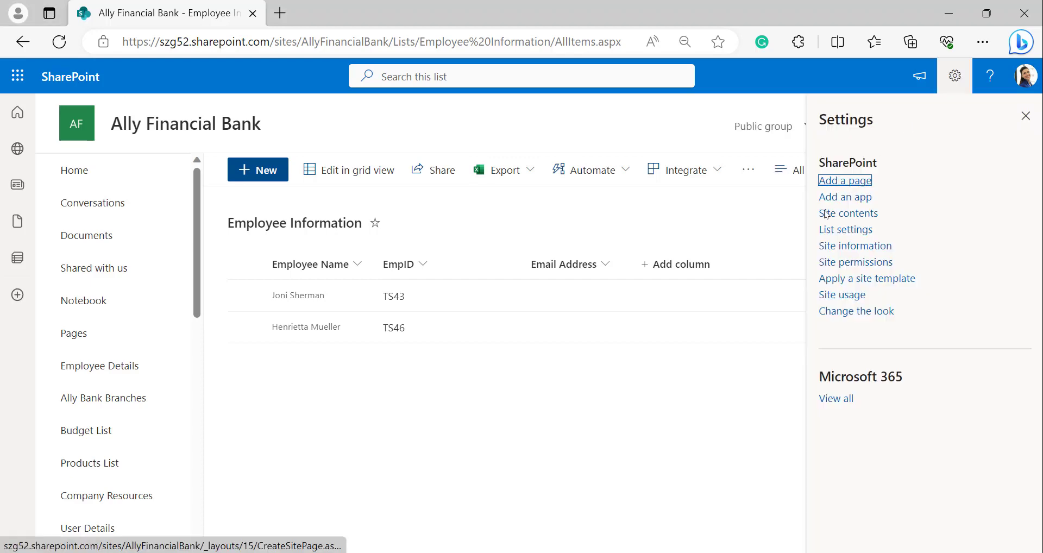
{"action": "left_click", "coordinate": [823, 232]}
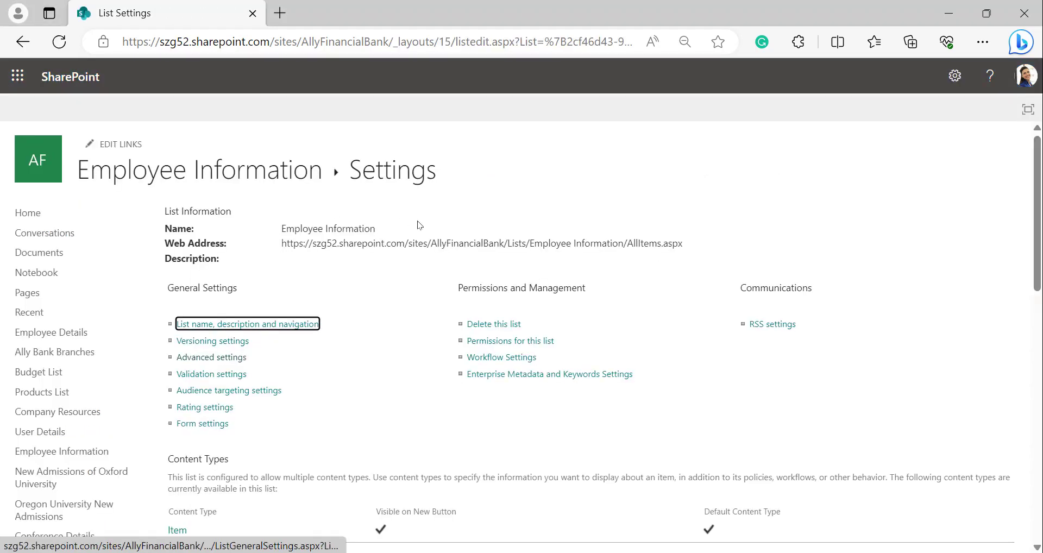
{"action": "scroll", "coordinate": [413, 226], "scroll_direction": "down", "scroll_amount": 2}
{"action": "scroll", "coordinate": [405, 237], "scroll_direction": "down", "scroll_amount": 4}
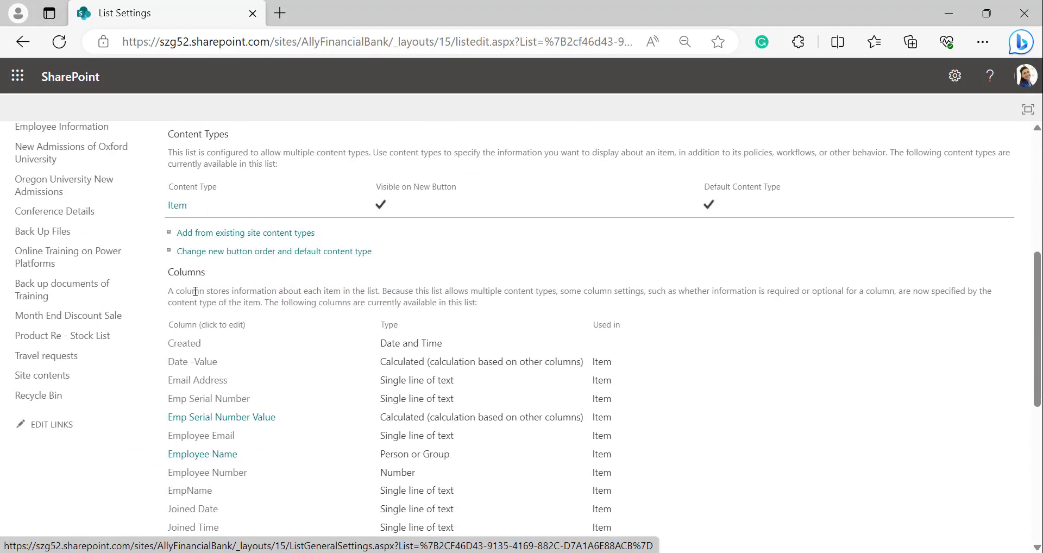
{"action": "scroll", "coordinate": [234, 293], "scroll_direction": "down", "scroll_amount": 1}
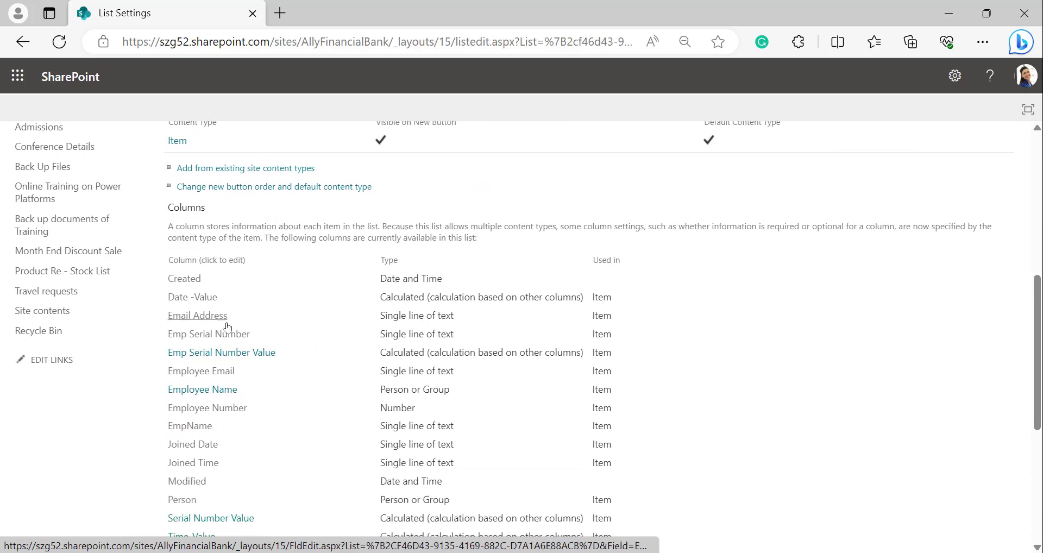
{"action": "left_click", "coordinate": [200, 391]}
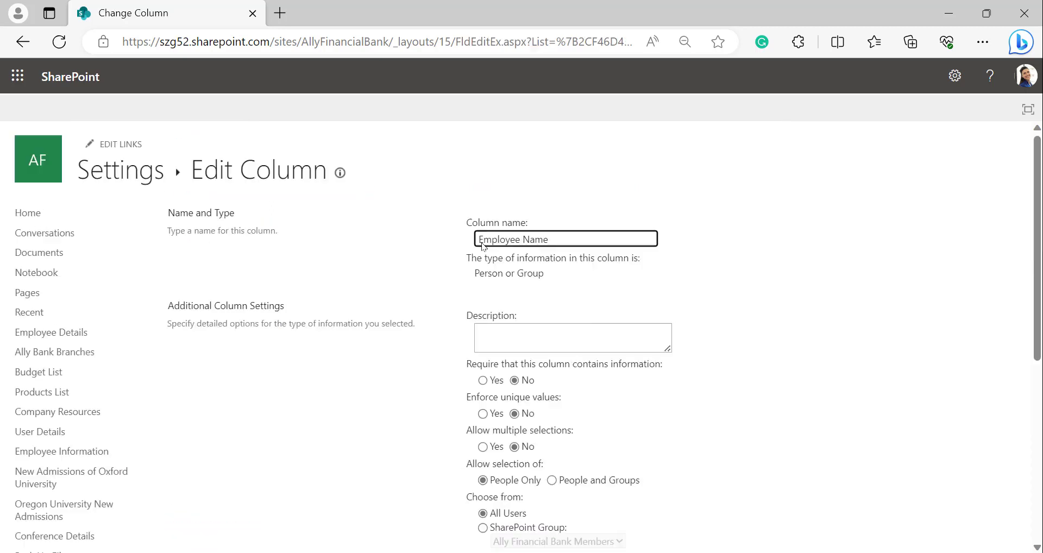
Examine the Field value at the end of the page address for the Employee Name column's internal name
{"action": "left_click", "coordinate": [614, 40]}
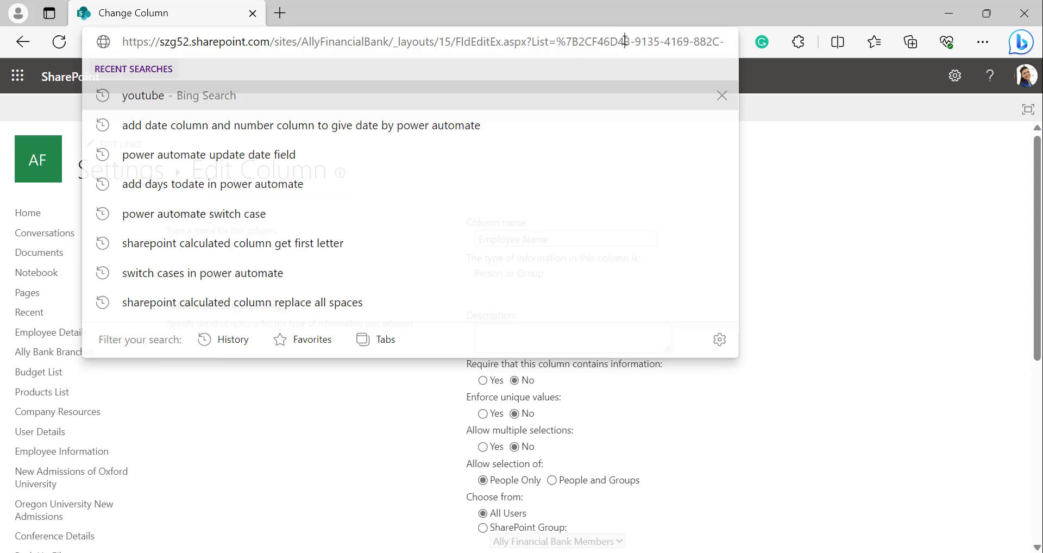
{"action": "left_click", "coordinate": [631, 42]}
{"action": "key", "text": "Right"}
{"action": "key", "text": "Right"}
{"action": "key", "text": "Right"}
{"action": "key", "text": "Right"}
{"action": "key", "text": "Right"}
{"action": "key", "text": "Right"}
{"action": "key", "text": "Right"}
{"action": "key", "text": "Right"}
{"action": "key", "text": "Right"}
{"action": "key", "text": "Right"}
{"action": "key", "text": "Right"}
{"action": "key", "text": "Right"}
{"action": "key", "text": "Right"}
{"action": "key", "text": "Right"}
{"action": "key", "text": "Right"}
{"action": "key", "text": "Right"}
{"action": "key", "text": "Right"}
{"action": "key", "text": "Right"}
{"action": "key", "text": "Right"}
{"action": "key", "text": "Right"}
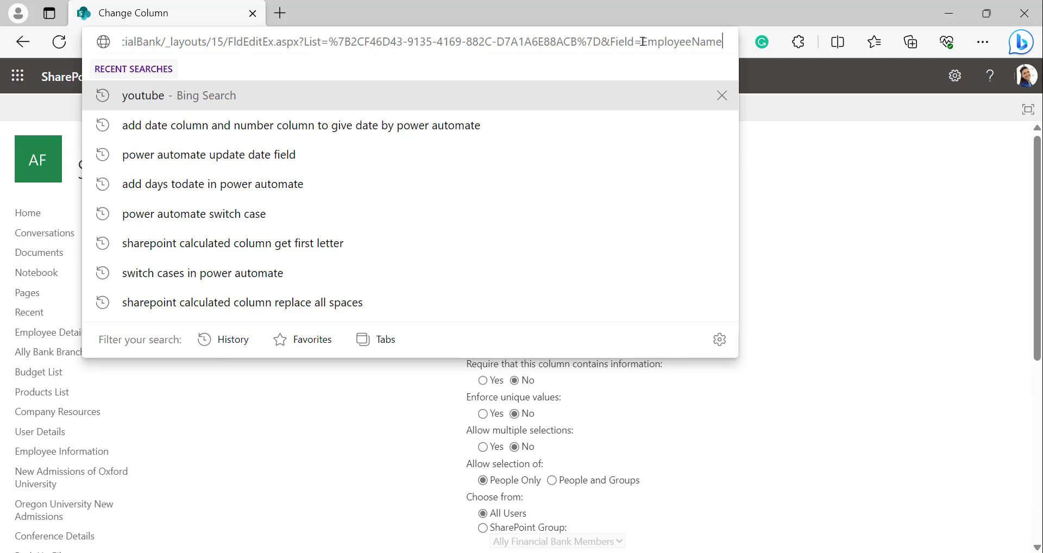
{"action": "left_click_drag", "start_coordinate": [643, 42], "coordinate": [722, 44]}
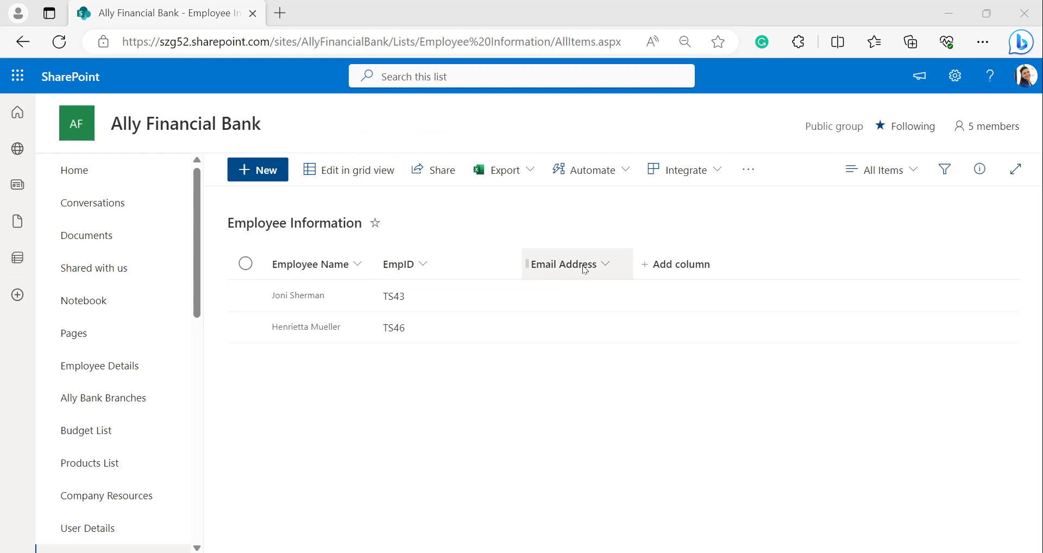
Open the Email Address column's formatting in advanced mode and clear the default JSON
{"action": "left_click", "coordinate": [605, 264]}
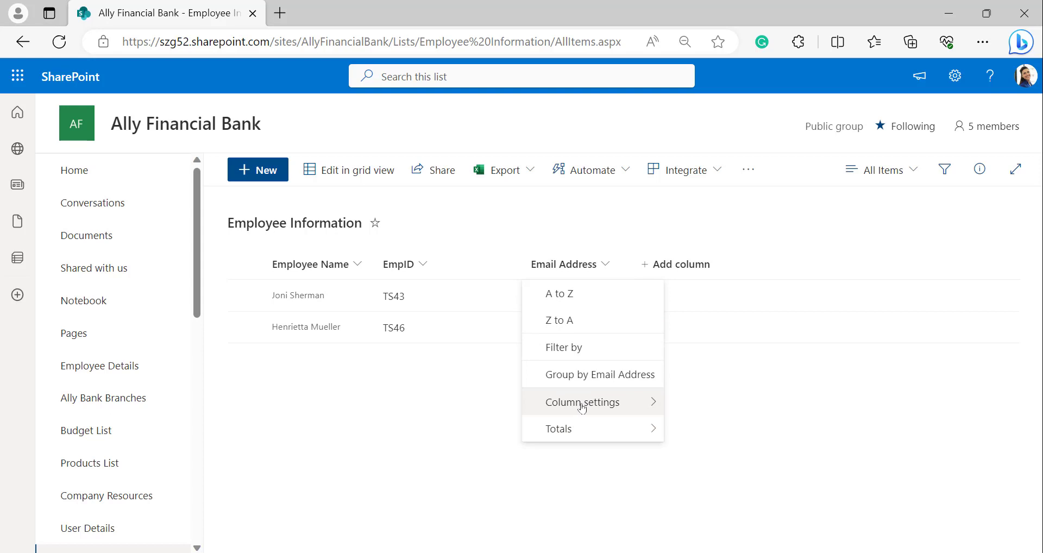
{"action": "mouse_move", "coordinate": [583, 407]}
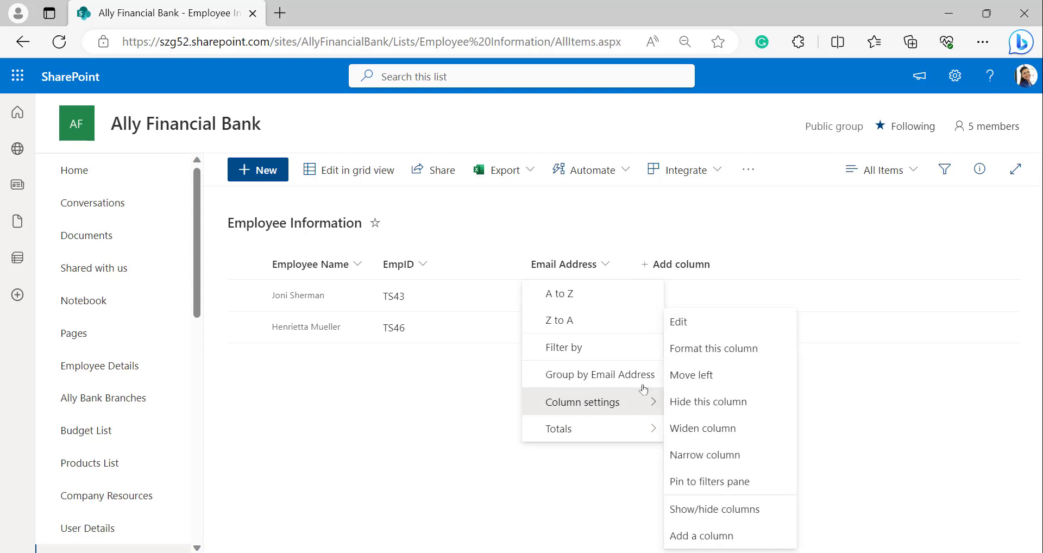
{"action": "left_click", "coordinate": [708, 349]}
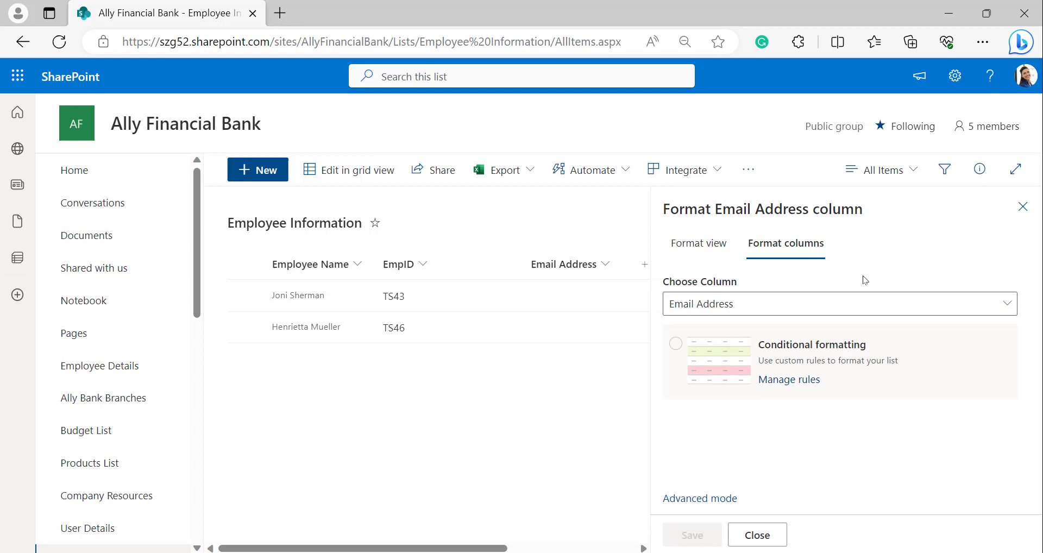
{"action": "left_click", "coordinate": [700, 499]}
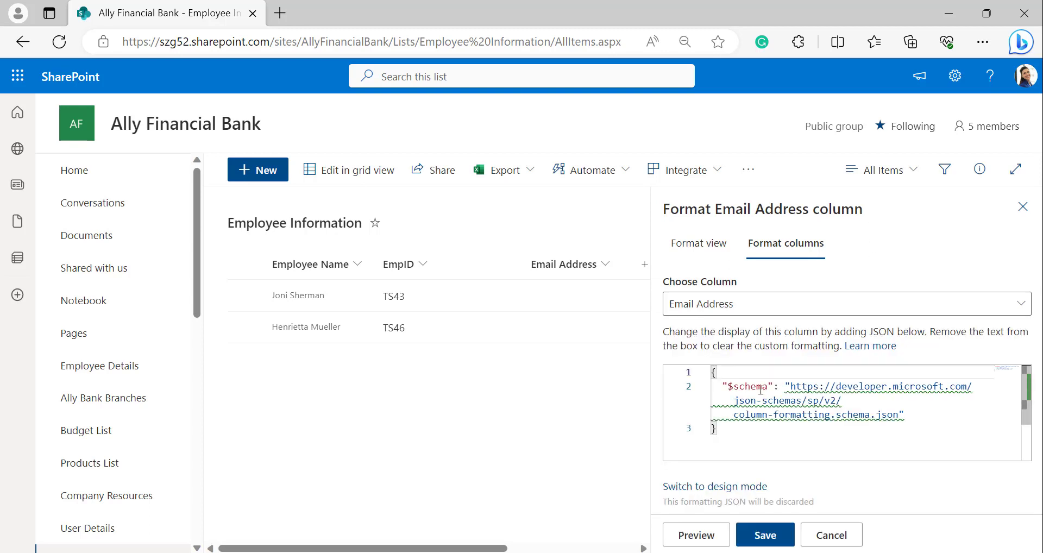
{"action": "left_click", "coordinate": [795, 421]}
{"action": "key", "text": "ctrl+a"}
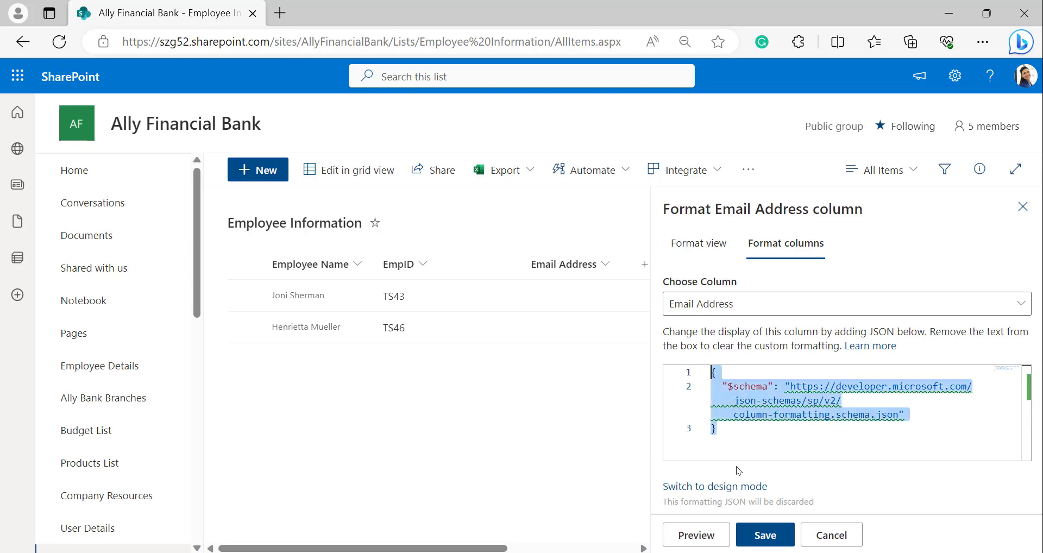
{"action": "key", "text": "BackSpace"}
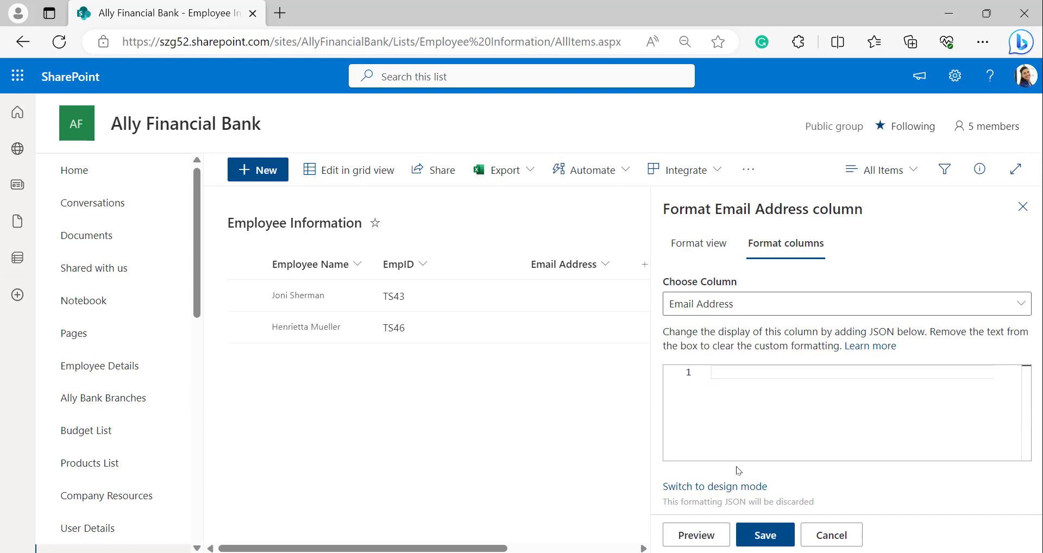
Switch to Notepad and compare the prepared JSON's txtContent field reference with the internal name EmployeeName
{"action": "key", "text": "alt+Tab"}
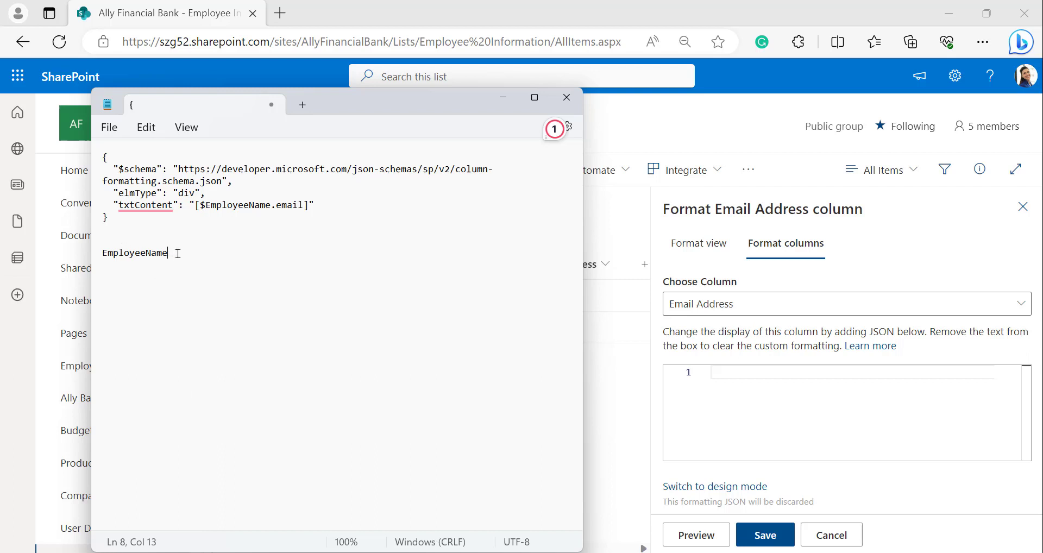
{"action": "left_click_drag", "start_coordinate": [178, 253], "coordinate": [102, 253]}
{"action": "left_click", "coordinate": [309, 285]}
{"action": "left_click_drag", "start_coordinate": [270, 205], "coordinate": [209, 208]}
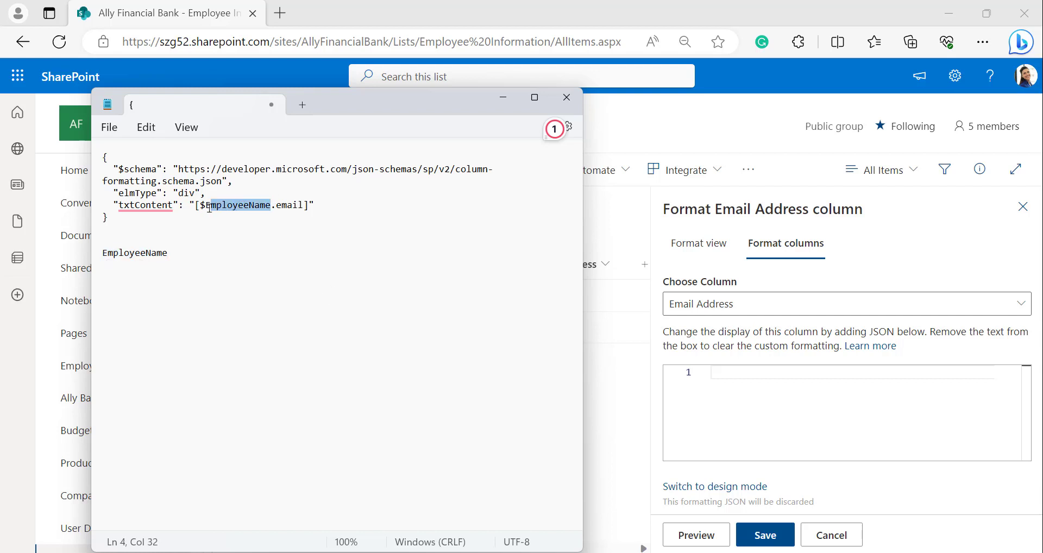
{"action": "left_click", "coordinate": [209, 208]}
Insert the column-formatting JSON with elmType "div" and txtContent "[$EmployeeName.email]" for the Email Address column and save it
{"action": "left_click", "coordinate": [725, 374]}
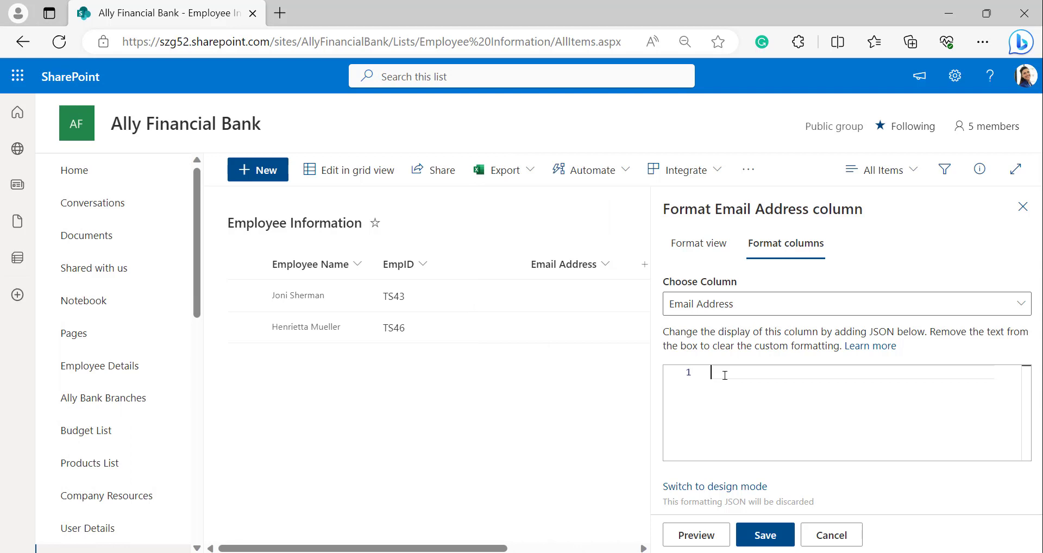
{"action": "type", "text": "{   \"$schema\": \"https://developer.microsoft.com/json-schemas/sp/v2/column-formatting.schema.json\",   \"elmType\": \"div\",   \"txtContent\": \"[$EmployeeName.email]\" }"}
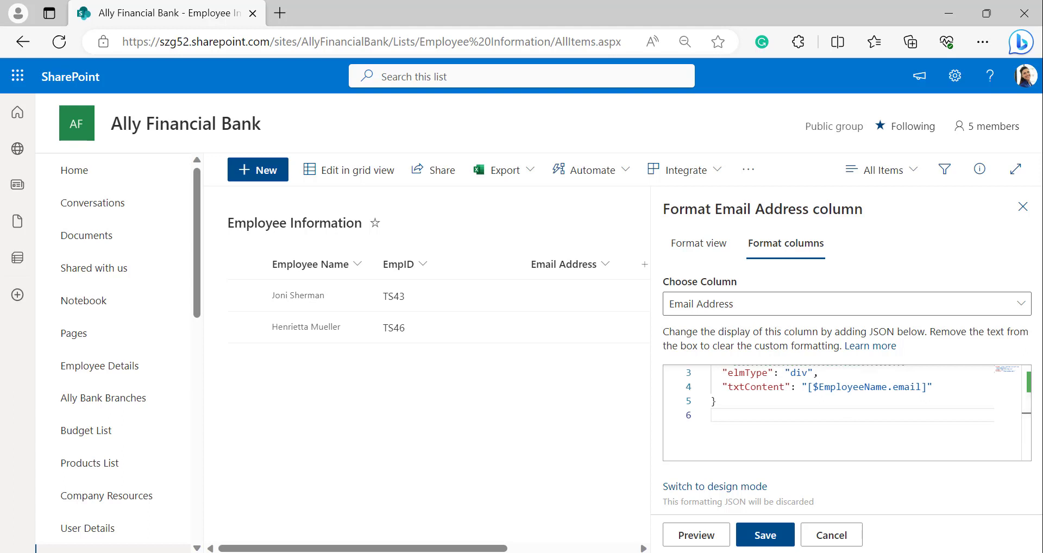
{"action": "left_click", "coordinate": [772, 535]}
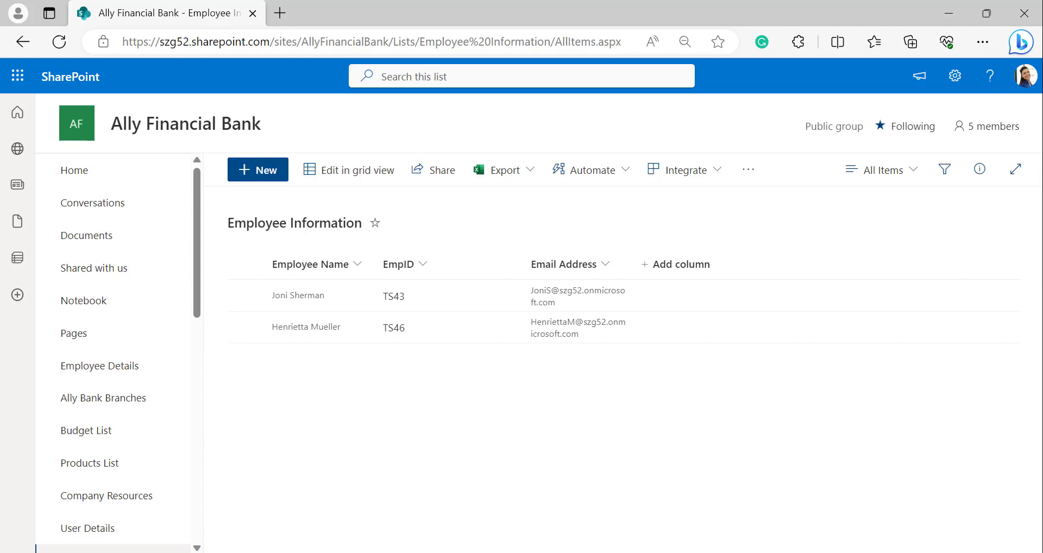
Add a row in grid view for the Senior Engineer suggested for "J", enter the employee ID, and exit grid view
{"action": "left_click", "coordinate": [359, 173]}
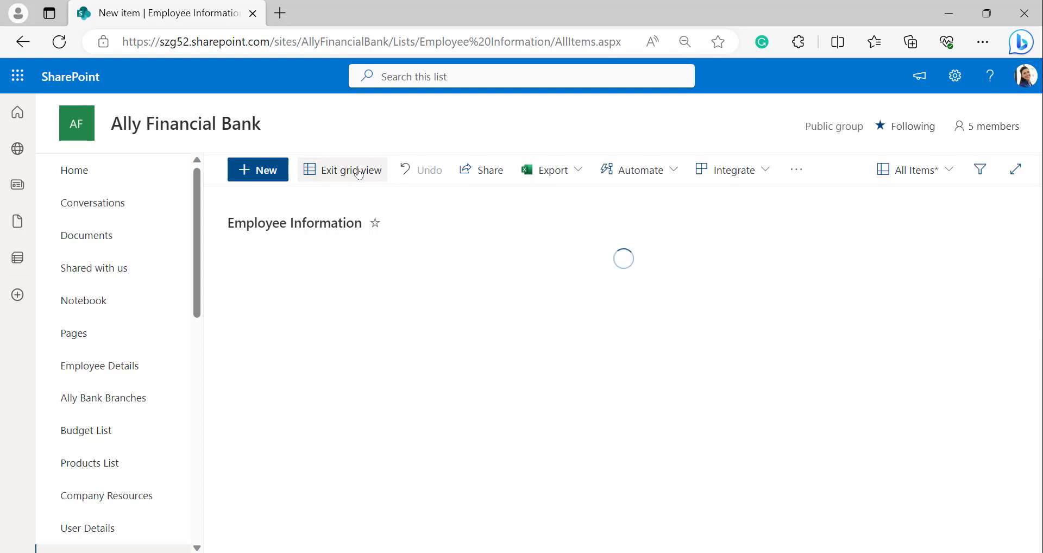
{"action": "left_click", "coordinate": [301, 371]}
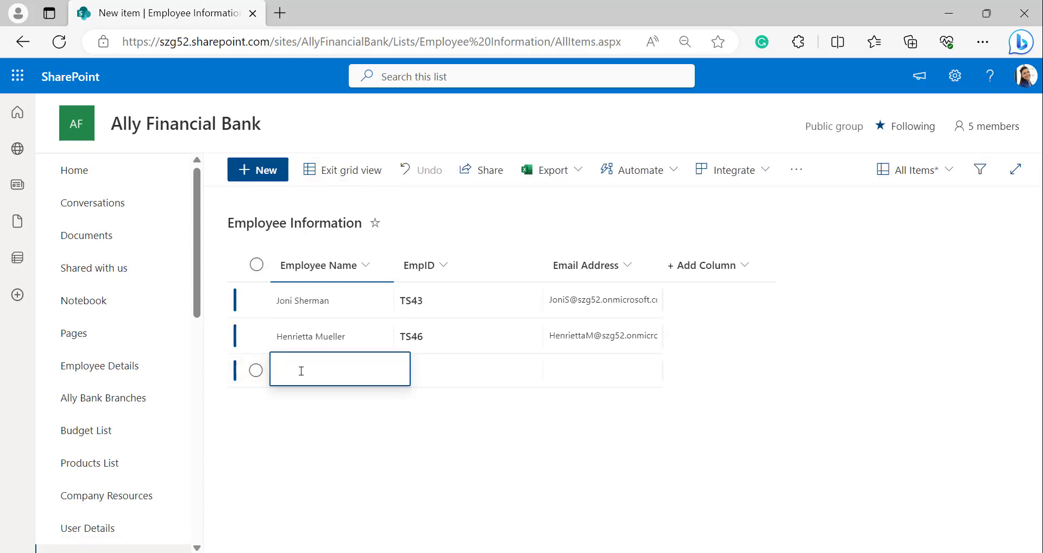
{"action": "type", "text": "J"}
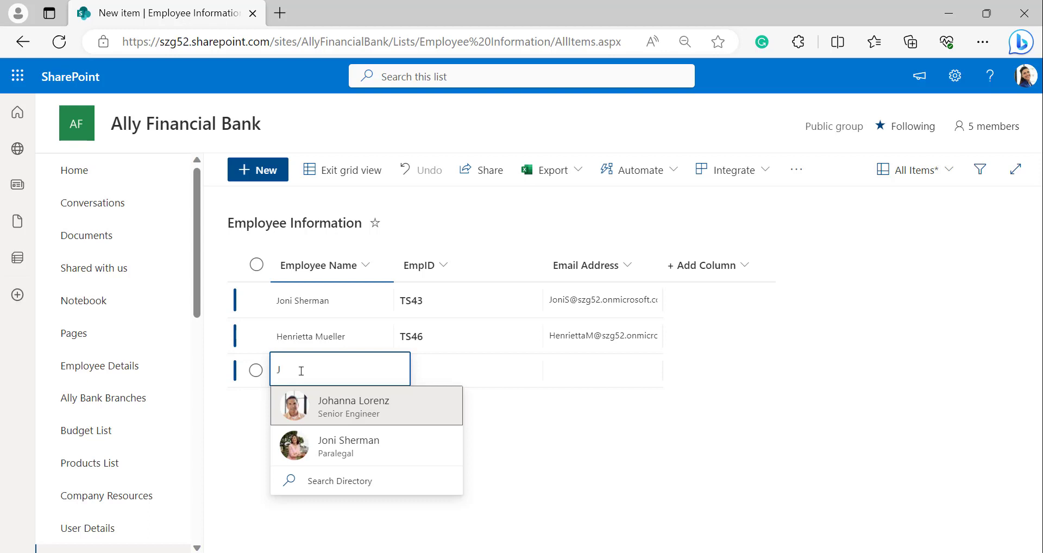
{"action": "left_click", "coordinate": [352, 410]}
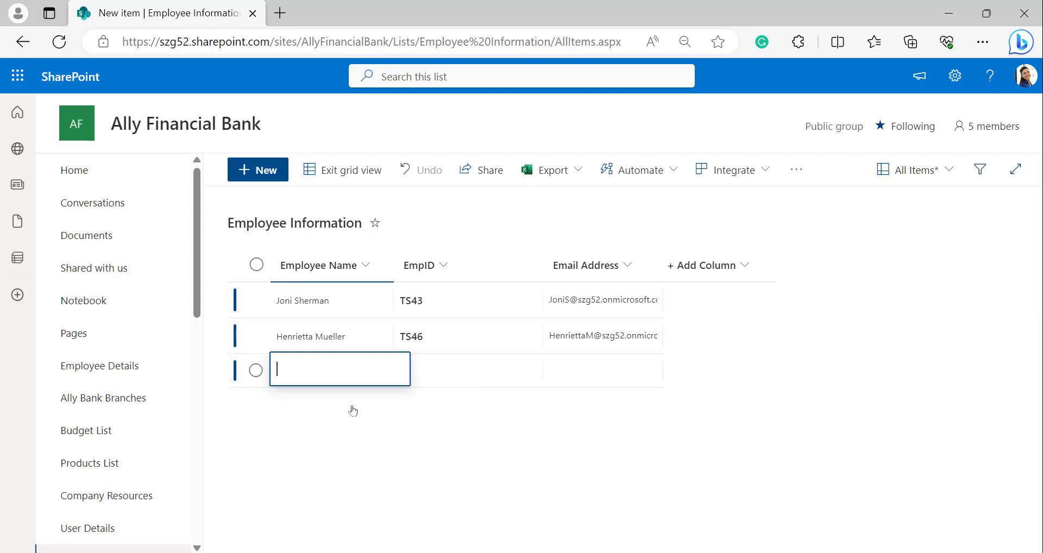
{"action": "left_click", "coordinate": [420, 365]}
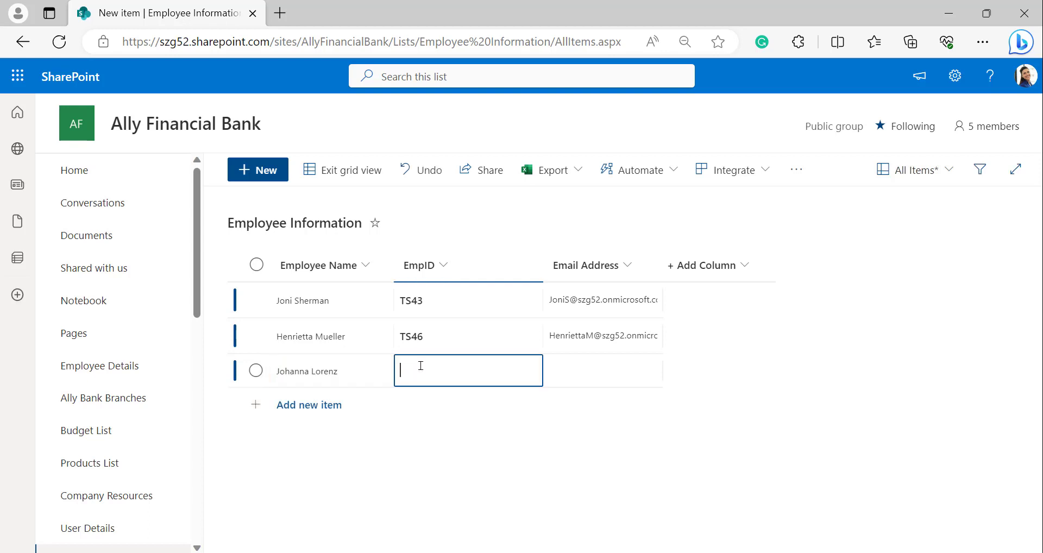
{"action": "type", "text": "TS56"}
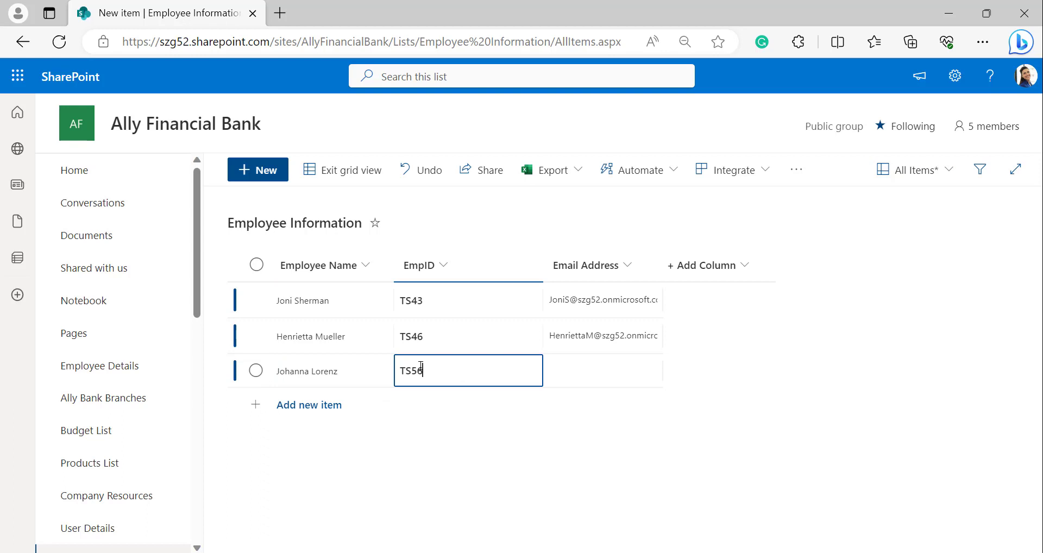
{"action": "left_click", "coordinate": [352, 170]}
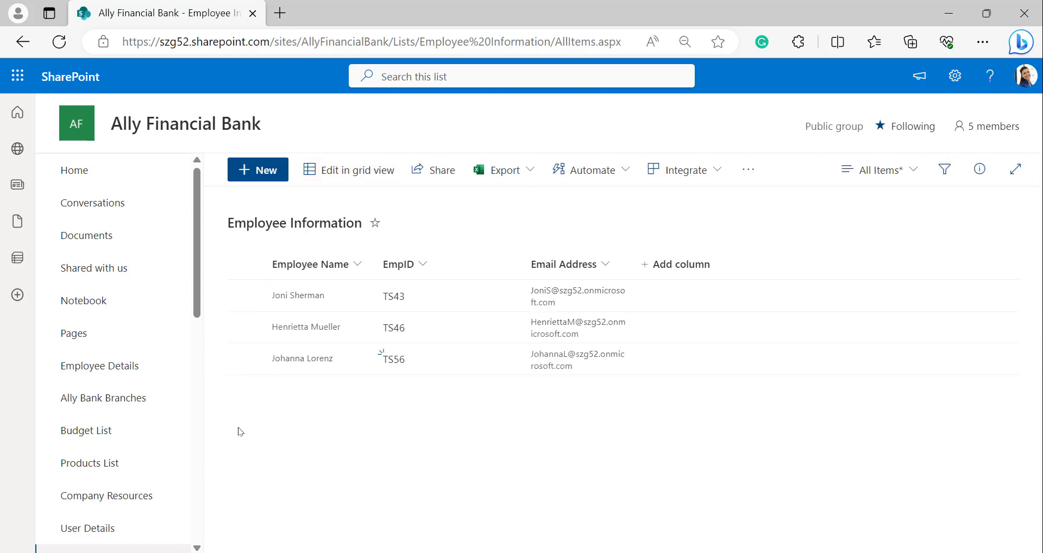